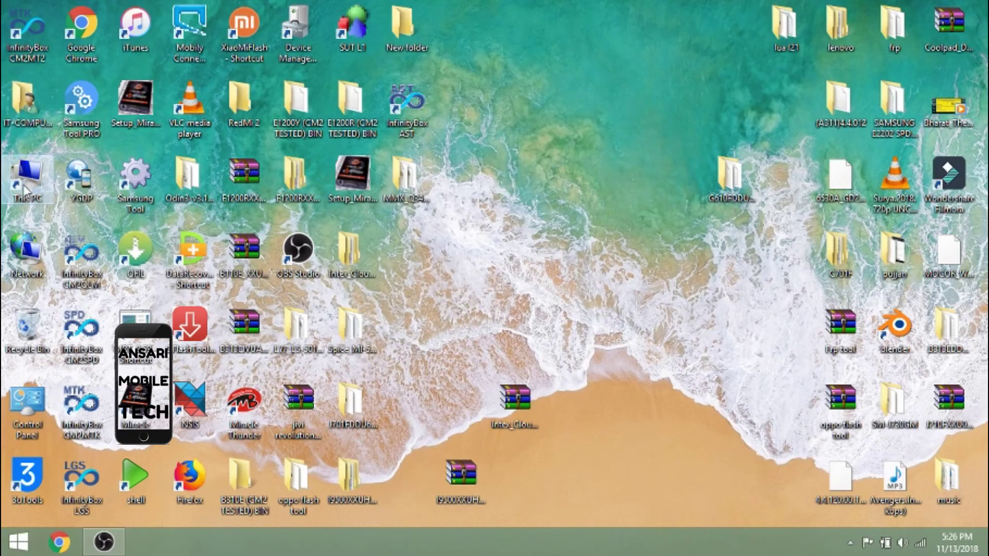
- Open the jio kyepad folder on the Seagate Backup Plus Drive (F:) from This PC
double_click(27, 181)
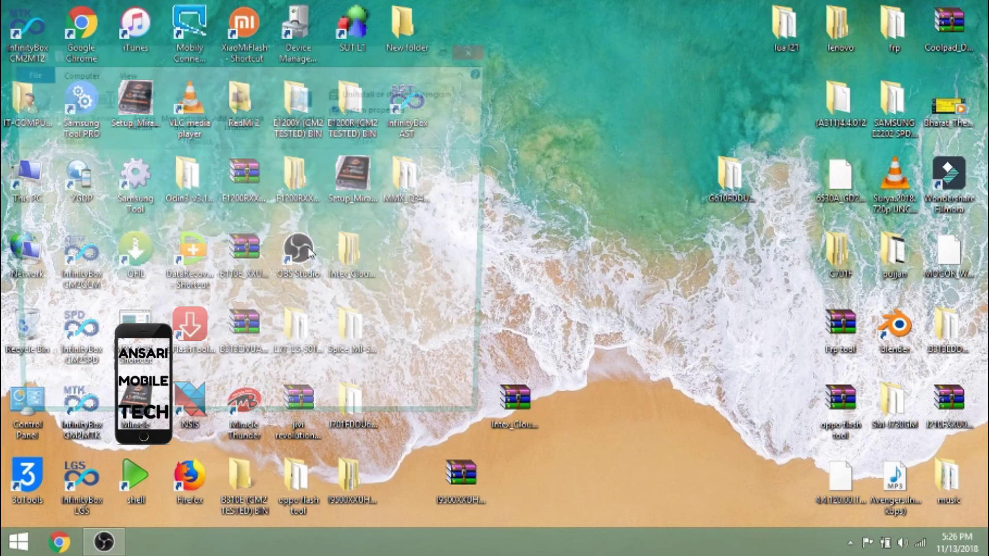
left_click(96, 364)
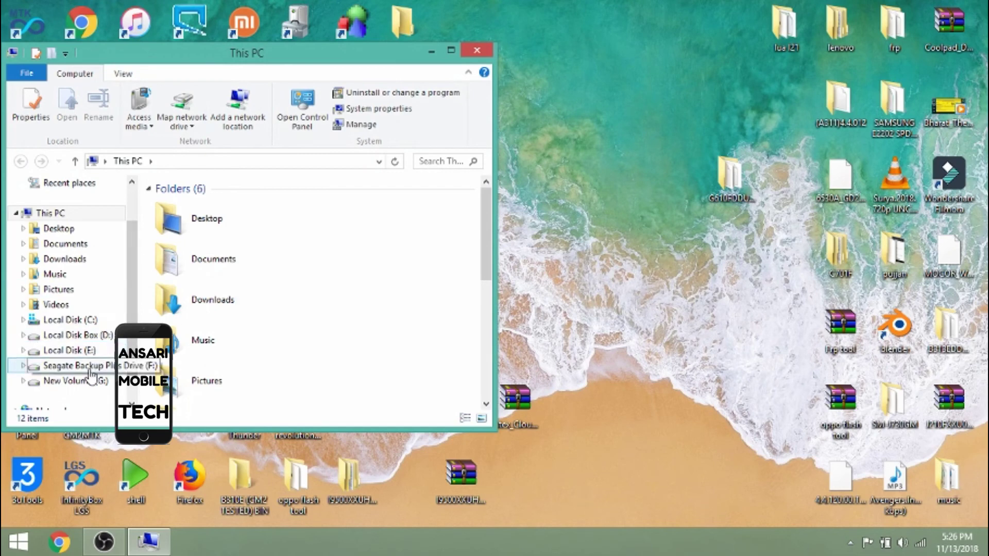
key("j")
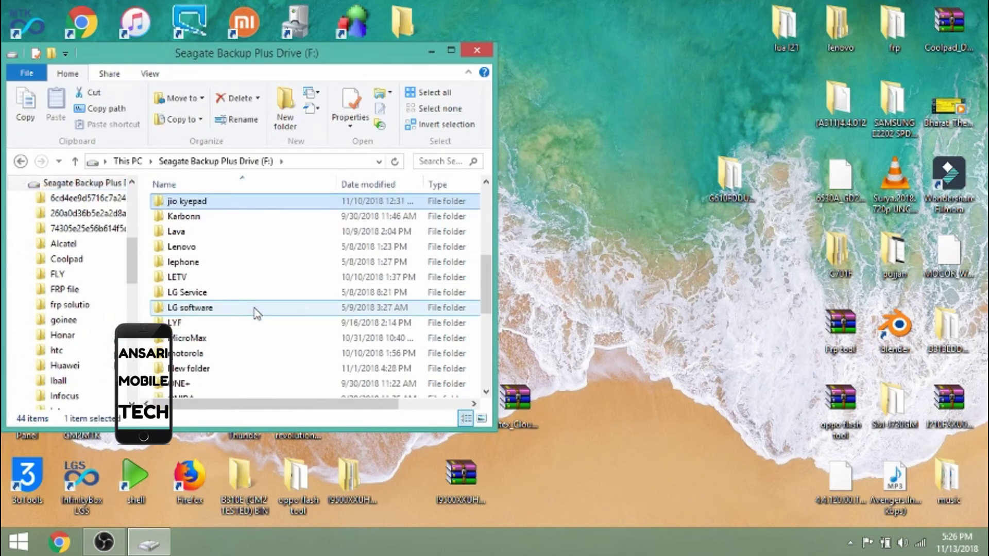
key("Return")
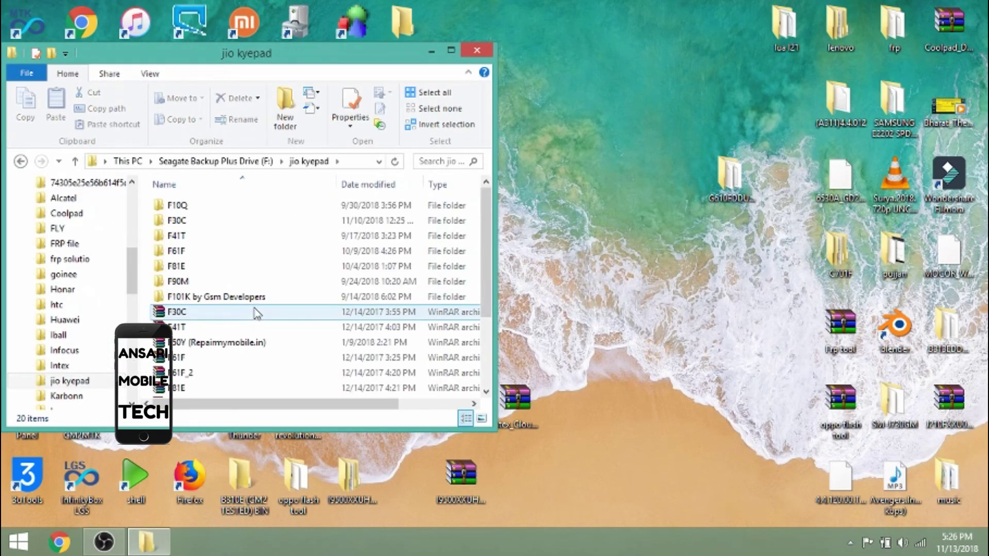
- Open the F41T folder inside jio kyepad and the nested F41T folder within it
key("Down")
key("Down")
key("Down")
key("Up")
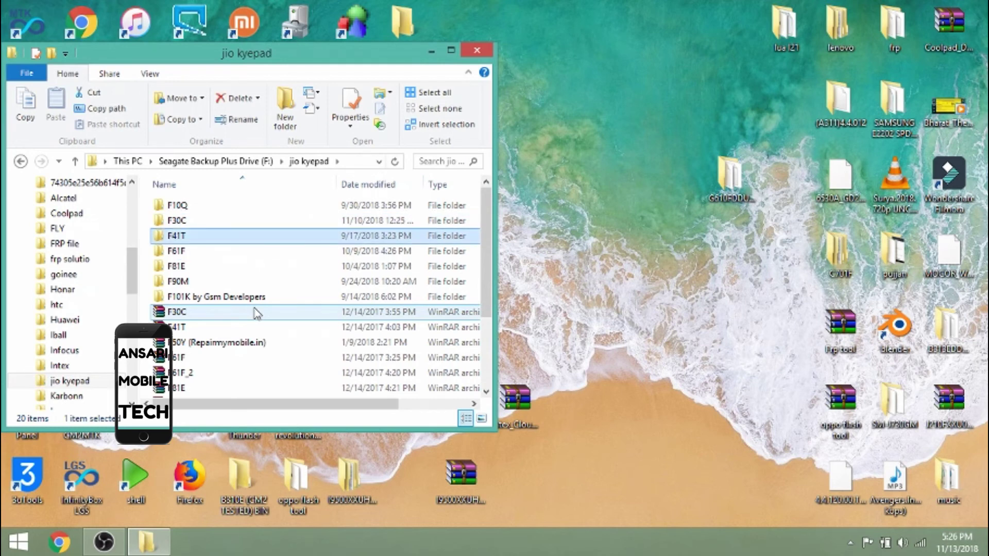
key("Return")
key("Down")
key("Return")
- Open the Bin folder inside UPGRADEDOWNLOAD_R17.0.0001
key("Down")
key("Down")
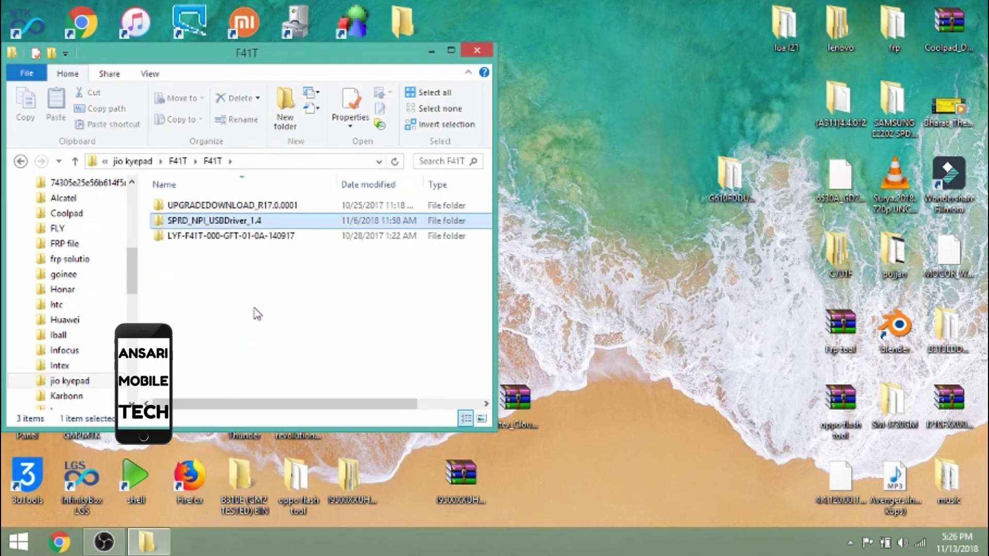
key("Up")
key("Return")
key("Down")
key("Down")
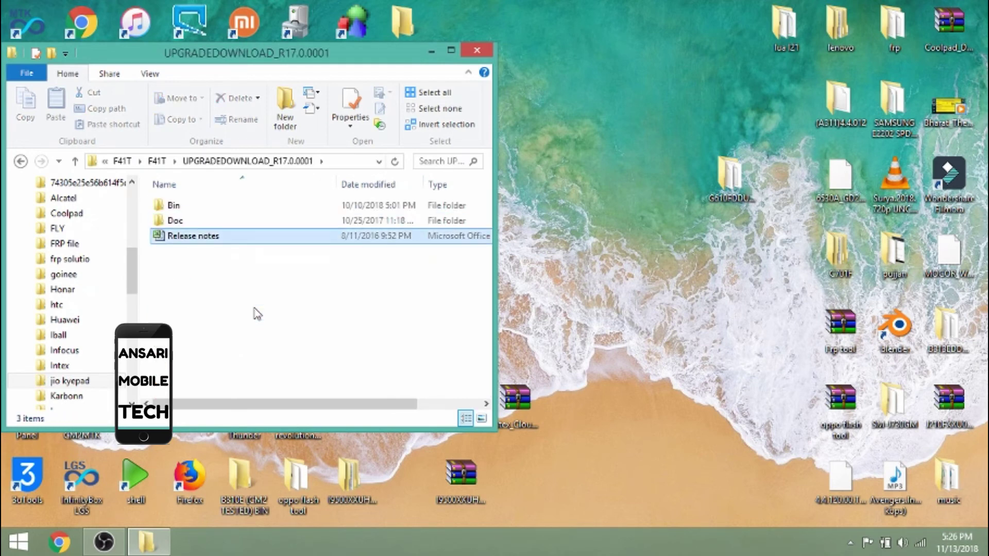
key("Up")
key("Up")
key("Return")
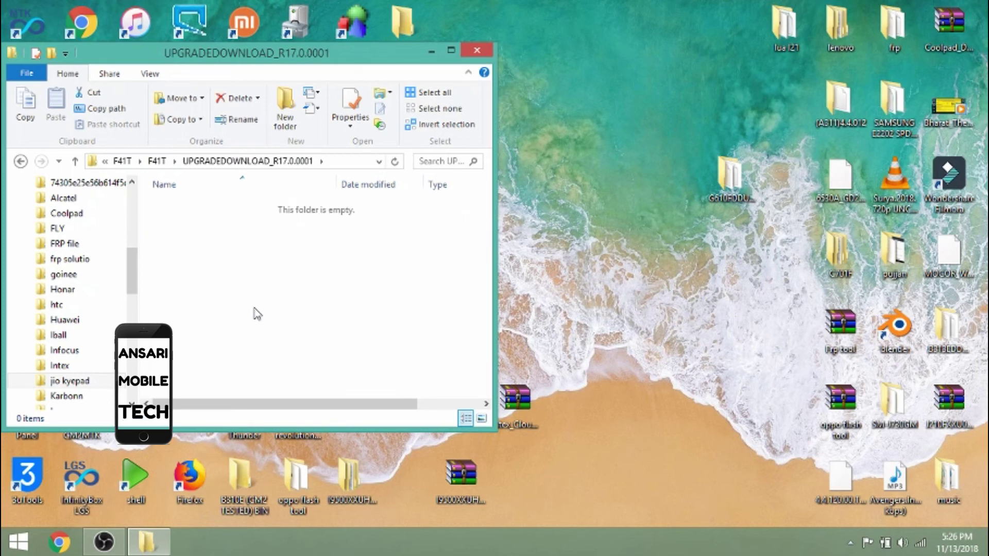
- Launch the UpgradeDownload application from the Bin folder
key("Down")
key("Down")
key("Down")
key("Down")
key("Down")
key("Down")
key("Down")
key("Down")
key("Down")
key("Down")
key("Down")
key("Down")
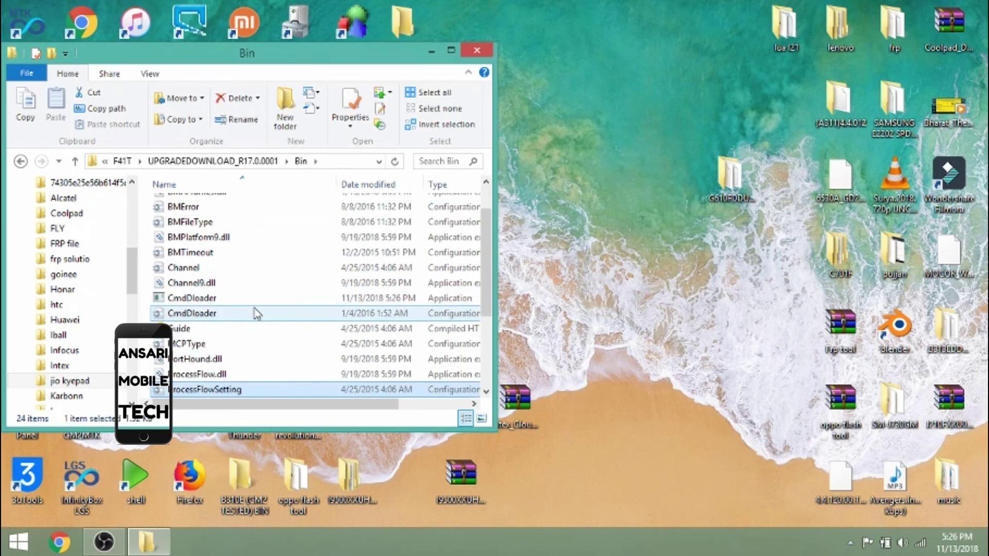
key("Down")
key("Down")
key("Down")
key("Down")
key("Down")
key("Down")
key("Down")
key("Down")
key("Up")
key("Up")
key("Down")
key("Up")
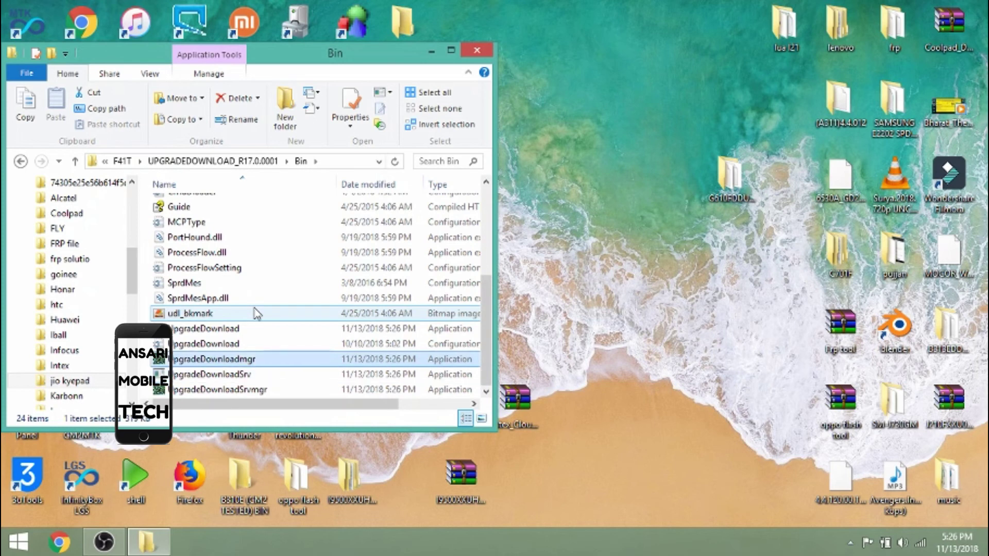
key("Up")
key("Up")
key("Return")
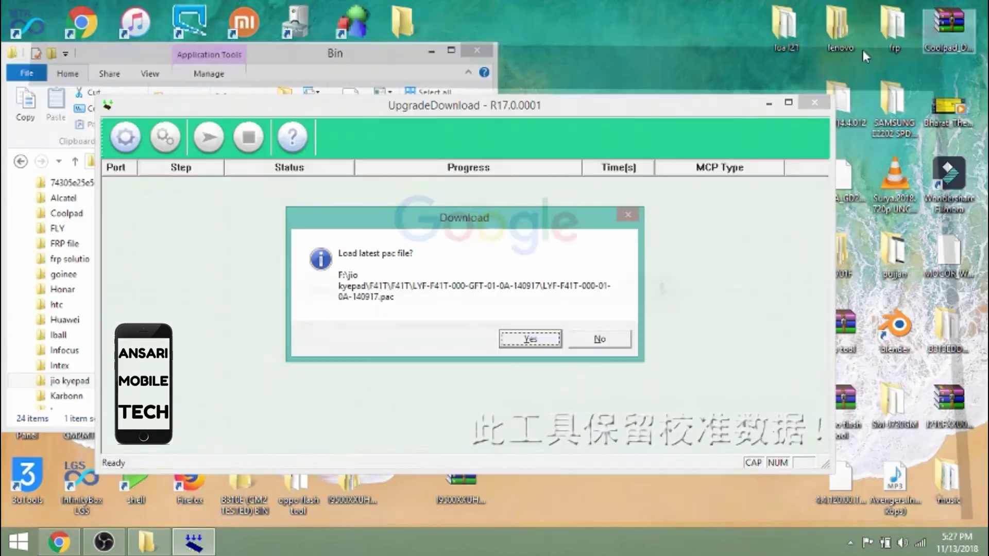
- Close the browser window that opened and decline loading the latest pac file in UpgradeDownload
left_click(969, 8)
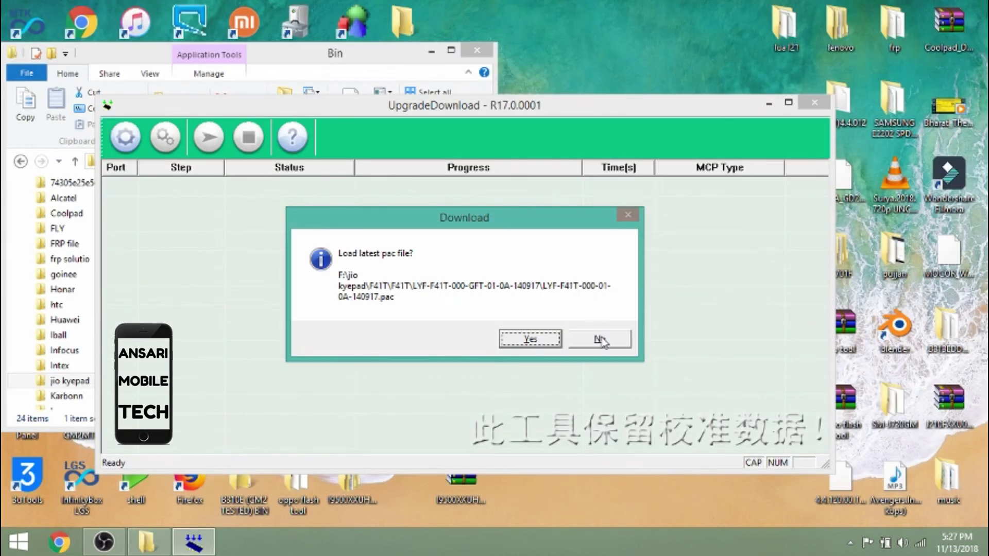
left_click(599, 340)
- Start loading a packet file and browse to the jio kyepad folder on the Seagate Backup Plus Drive
left_click(125, 137)
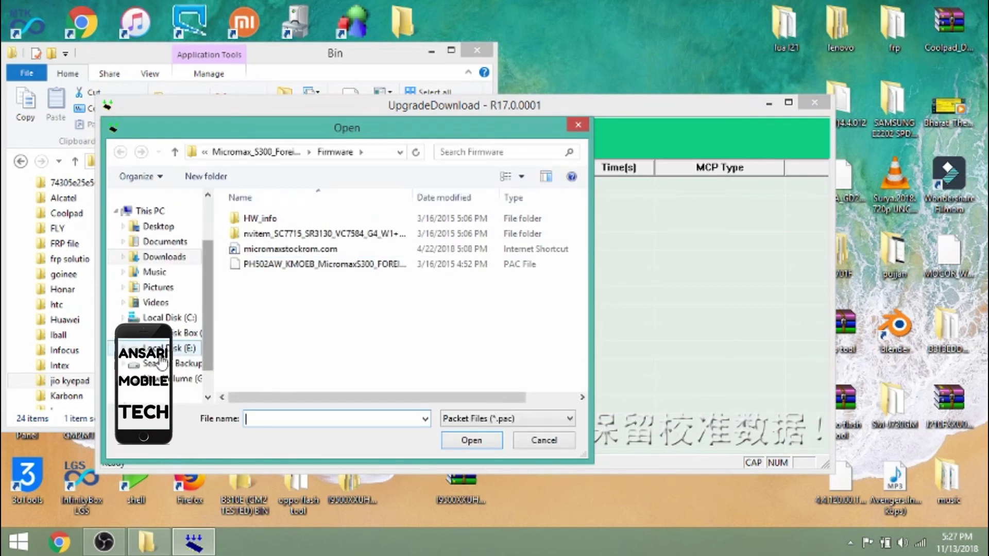
left_click(163, 363)
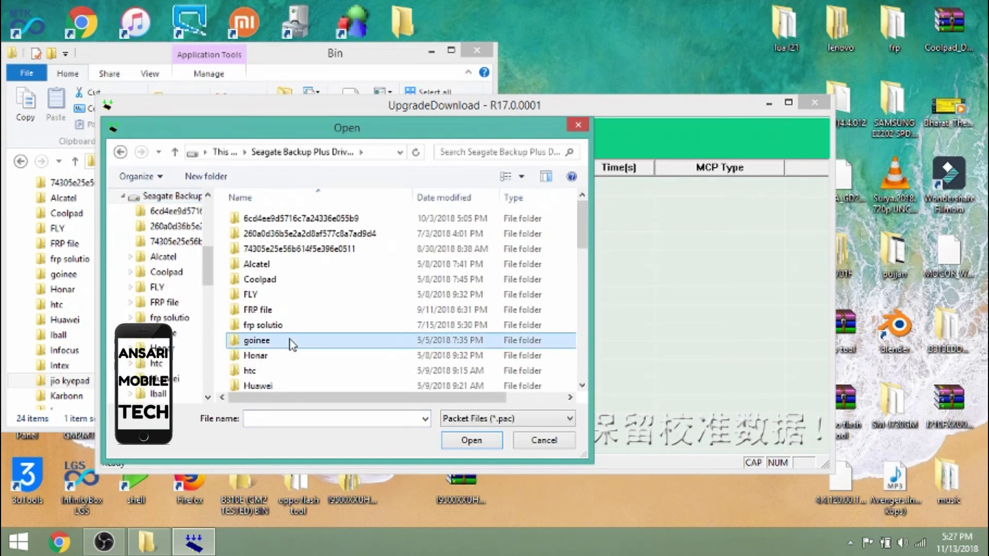
scroll(291, 344, "down", 5)
key("Return")
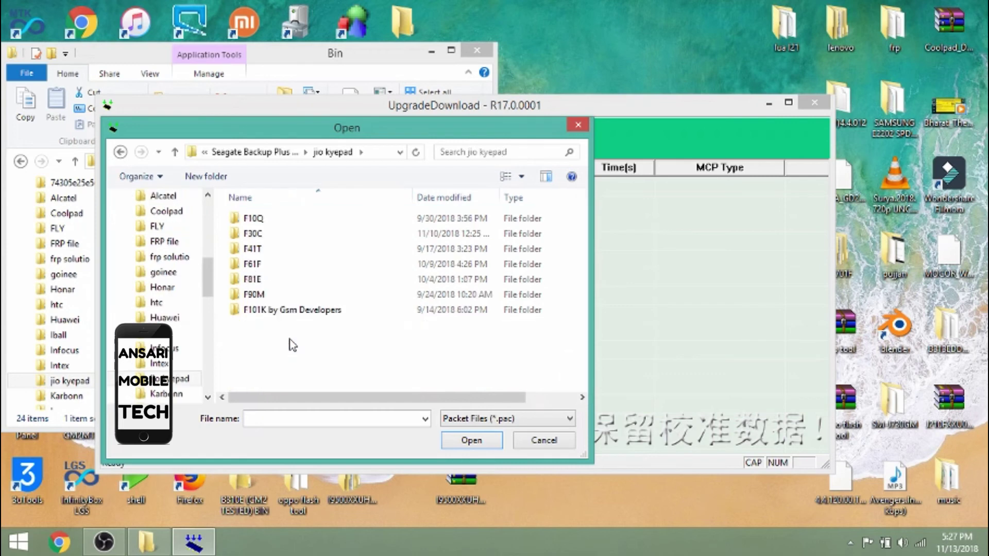
- Go into the F41T folder and its nested F41T folder in the file selection dialog
key("Down")
key("Down")
key("Down")
key("Up")
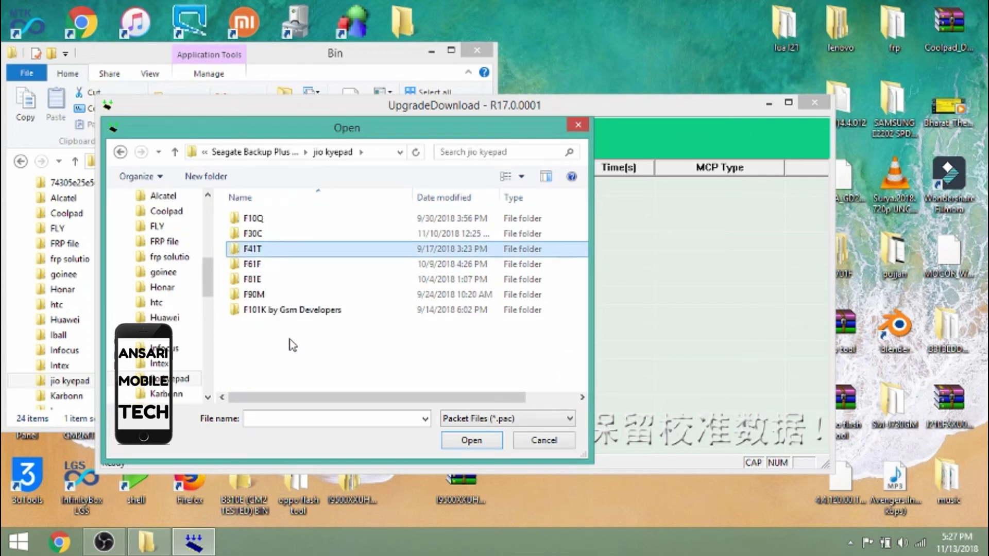
key("Return")
key("Return")
- Load the F41T pac file from the LYF-F41T-000-GFT-01-0A-140917 folder
key("Down")
key("Down")
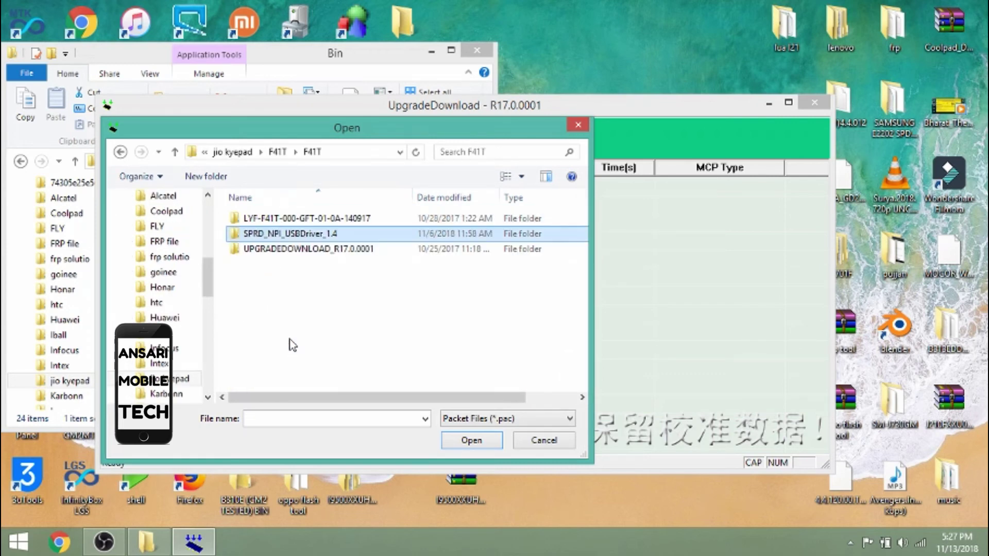
key("Up")
key("Up")
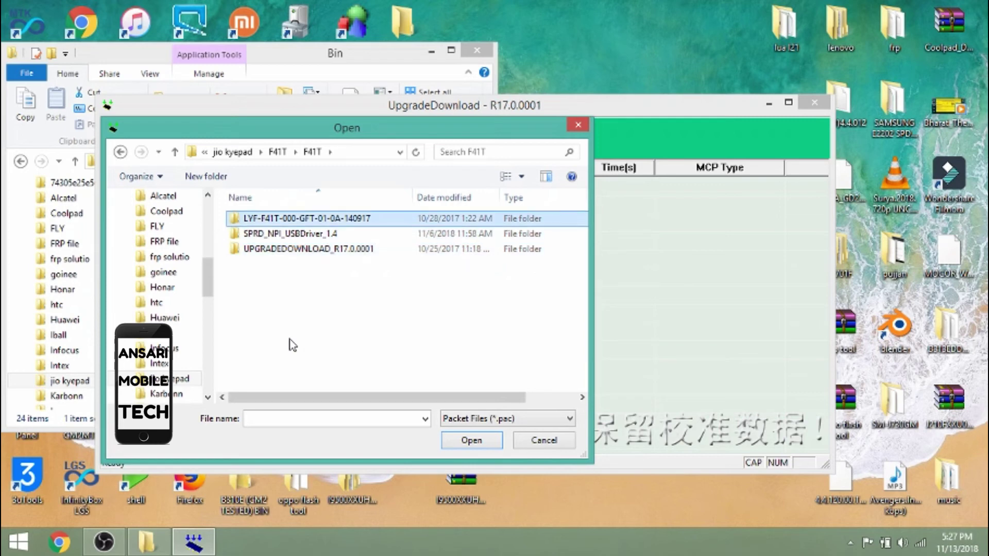
key("Return")
key("Down")
key("Return")
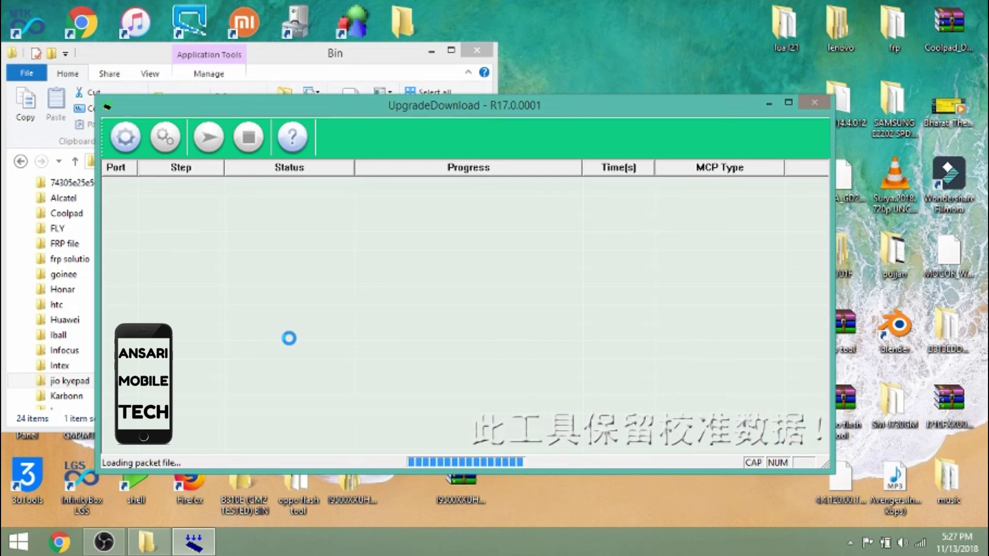
- Look up the F41T boot key in the JIO BOOT KEY image from the jio kyepad folder, closing the image and folder windows when done
left_click(162, 49)
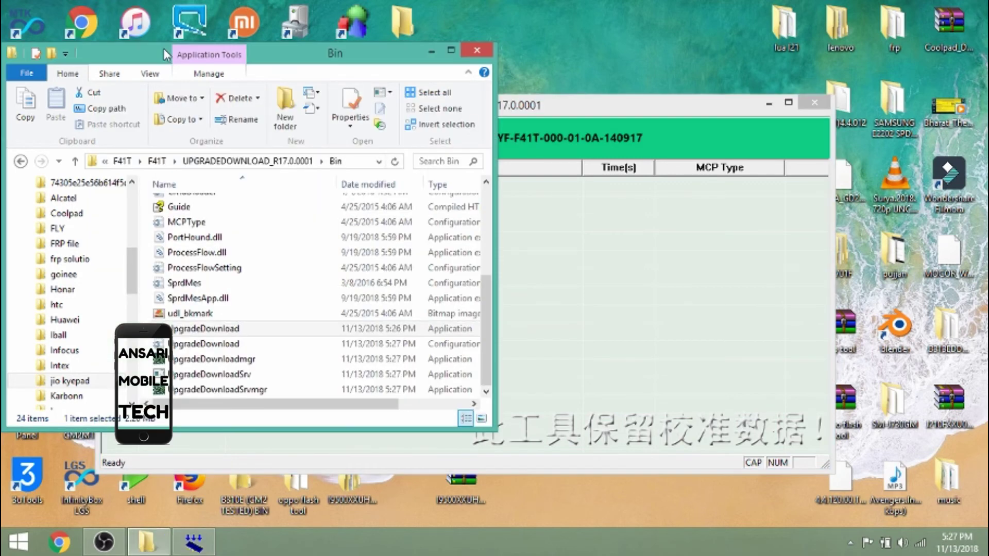
left_click(74, 384)
left_click(197, 347)
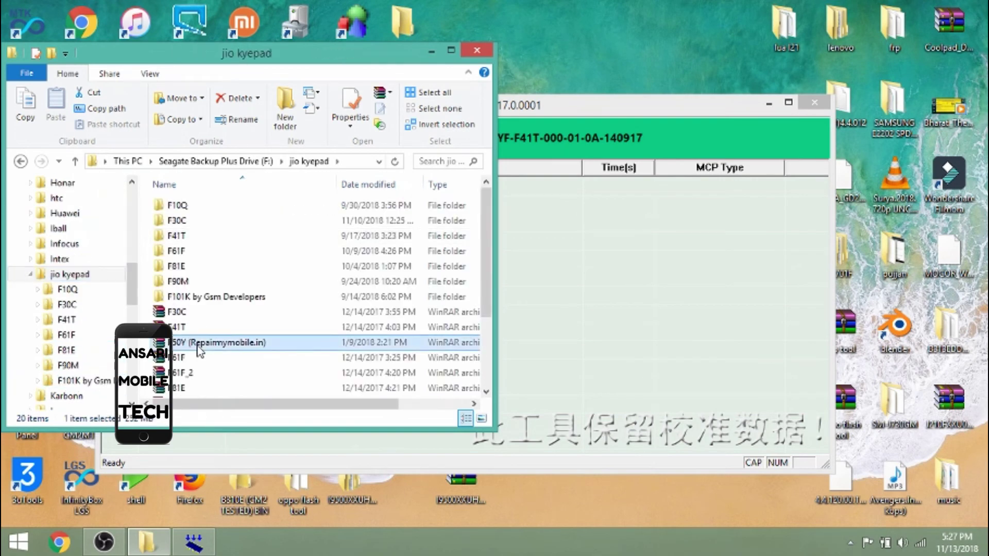
key("Down")
key("Down")
key("Down")
key("Down")
key("Down")
key("Down")
key("Down")
key("Down")
key("Down")
key("Down")
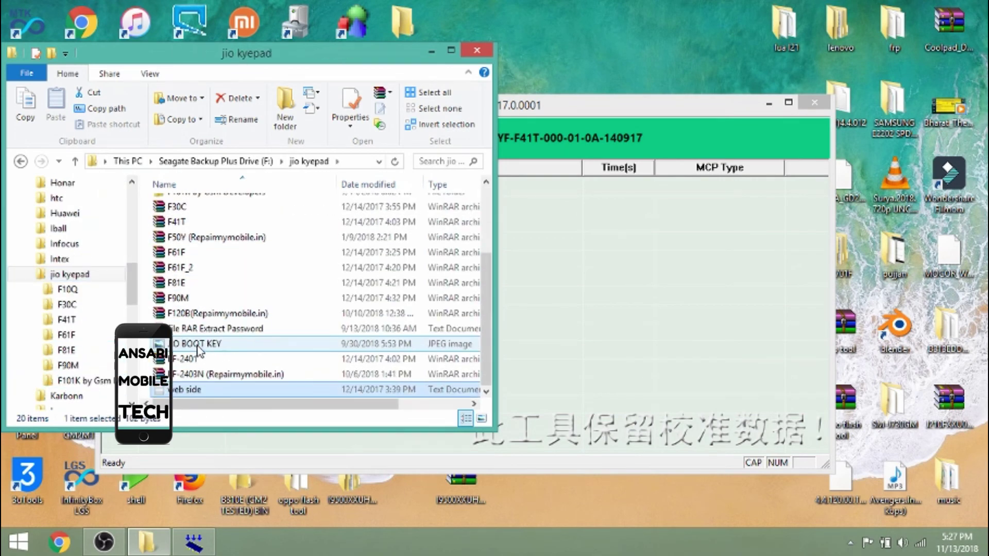
key("Up")
key("Up")
key("Up")
key("Up")
key("Down")
key("Down")
key("Down")
key("Up")
key("Up")
key("Up")
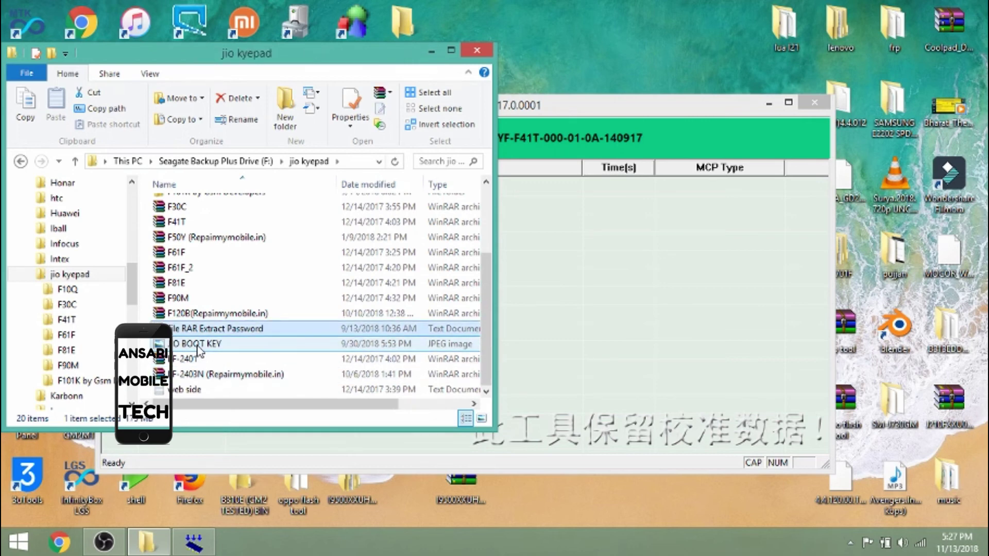
key("Down")
key("Return")
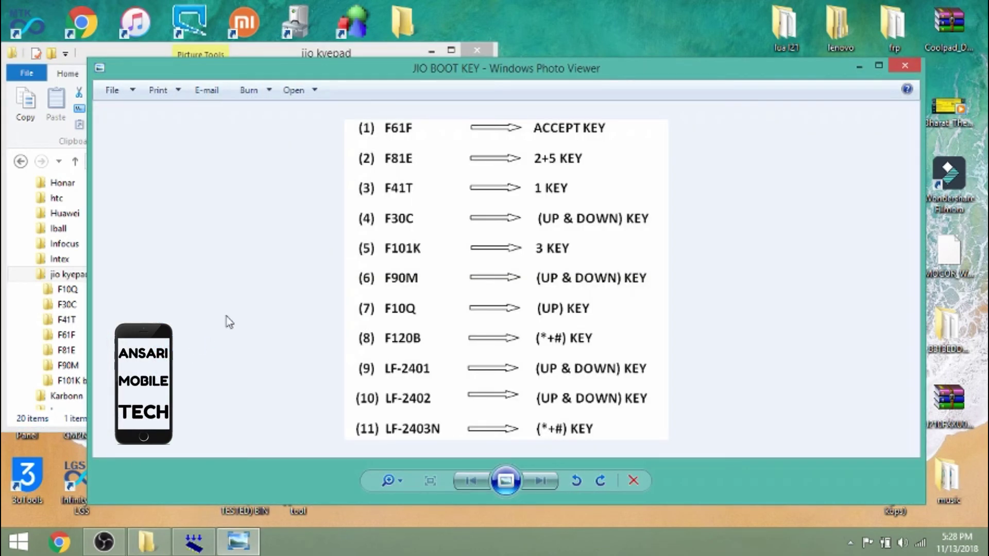
left_click(905, 66)
left_click(482, 51)
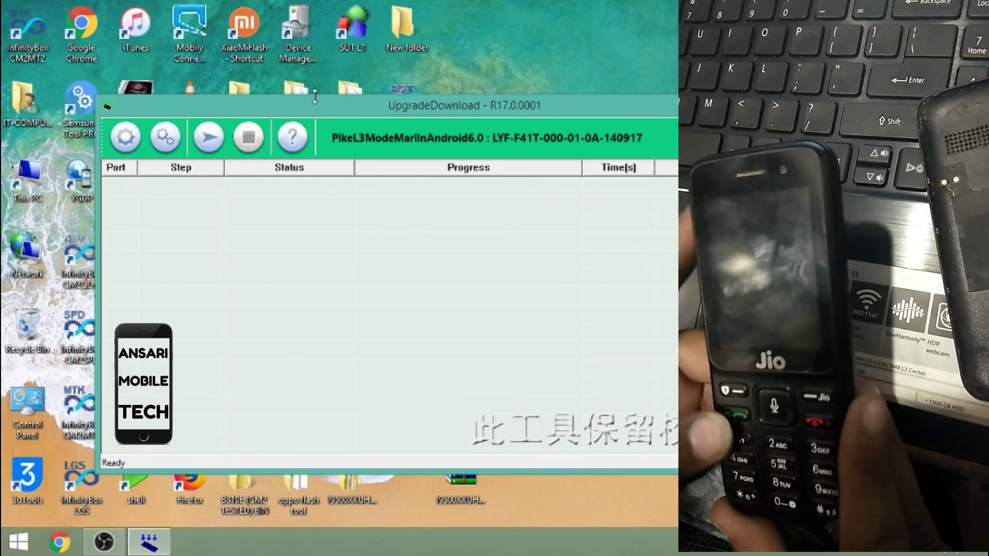
- Start downloading the loaded LYF-F41T-000-01-0A-140917 firmware to the phone
left_click(201, 144)
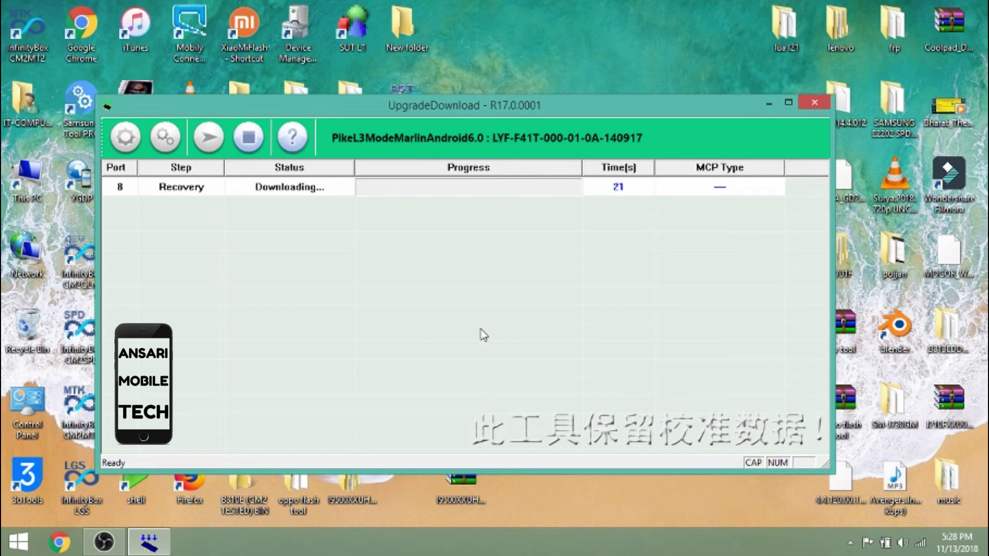
- View the computer's Wi-Fi networks and close the network list
left_click(959, 183)
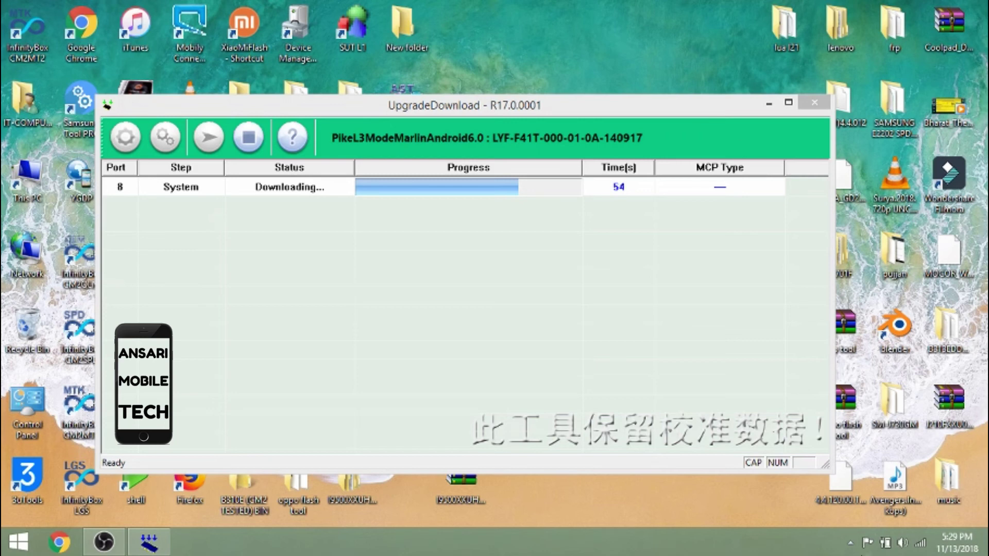
left_click(920, 543)
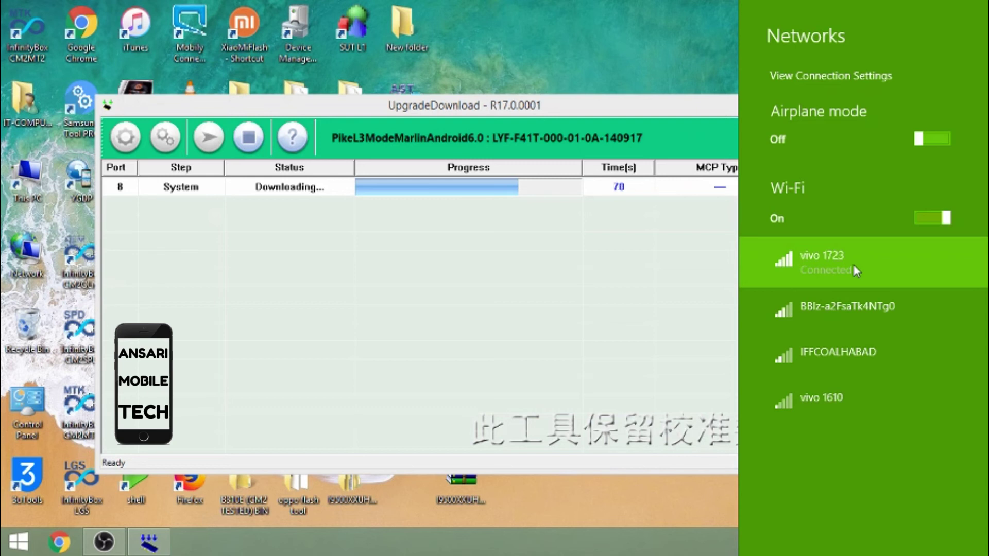
left_click(688, 258)
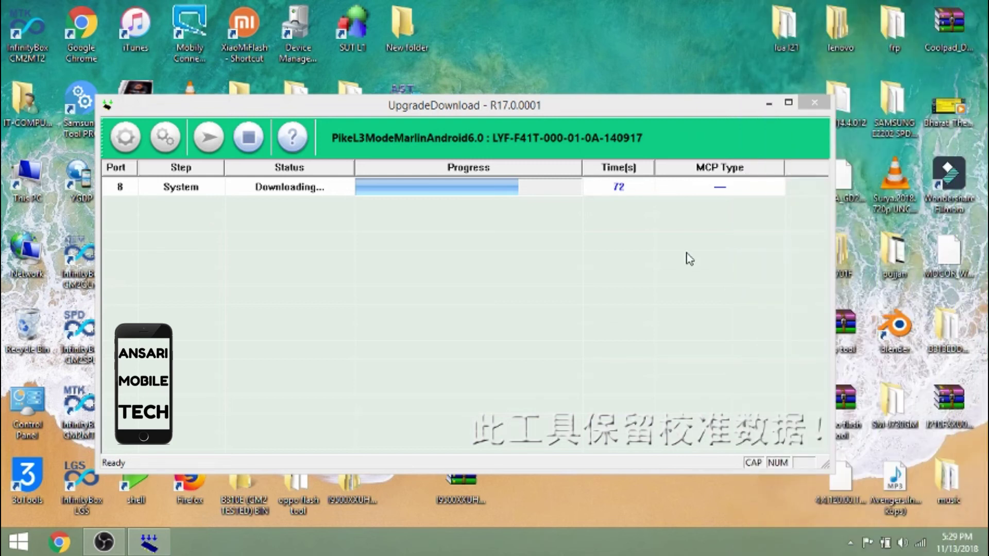